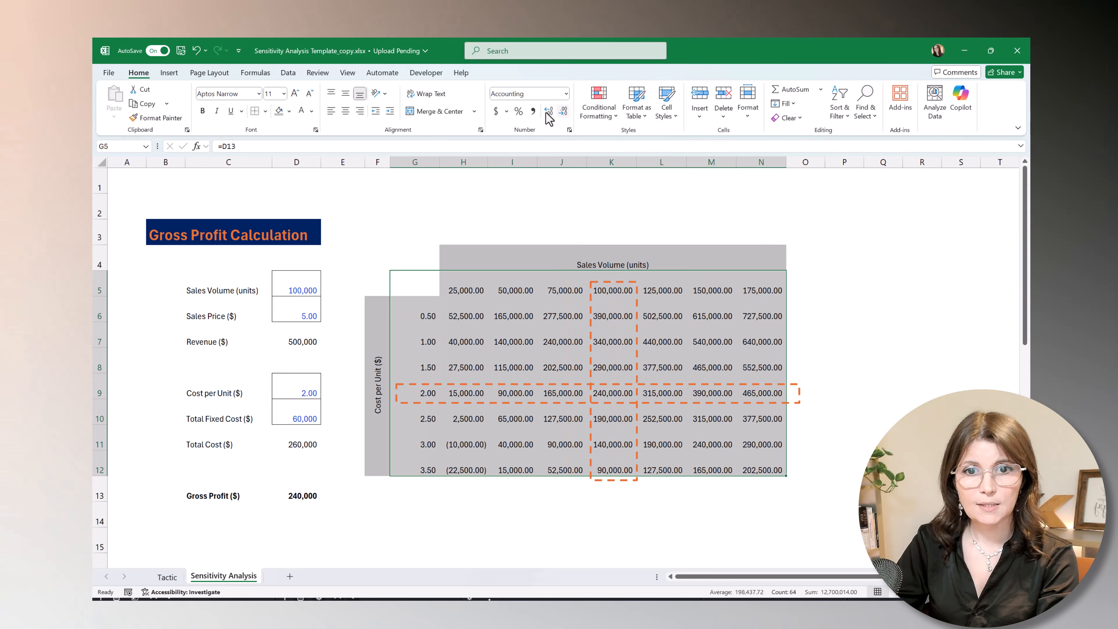
Format the whole sensitivity table, G5:N12, to show numbers without decimal places.
click(563, 111)
click(563, 111)
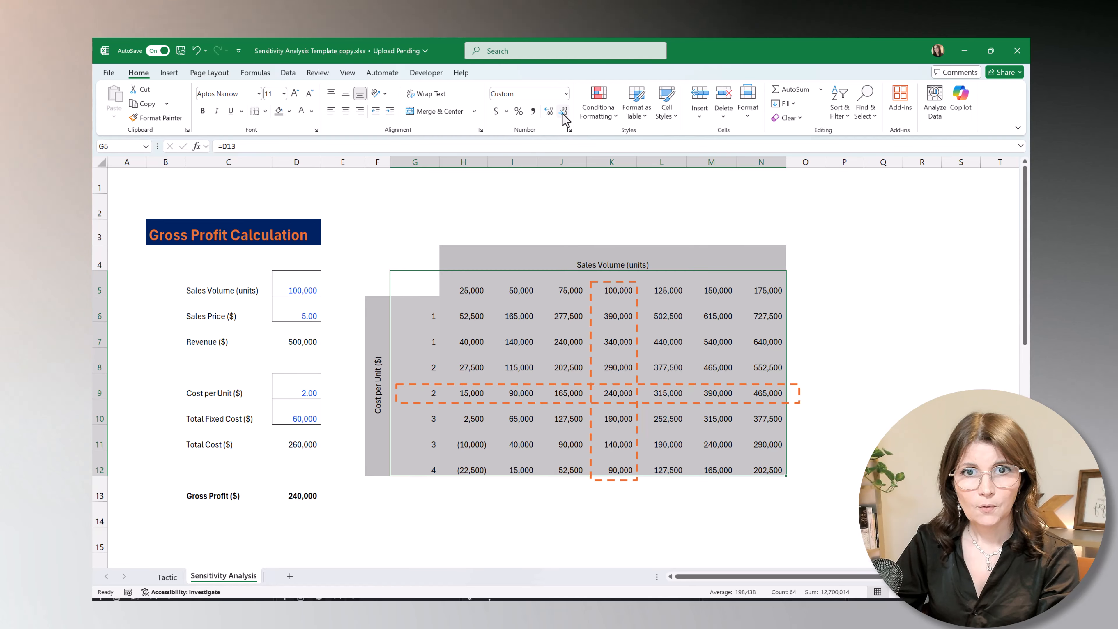
click(802, 357)
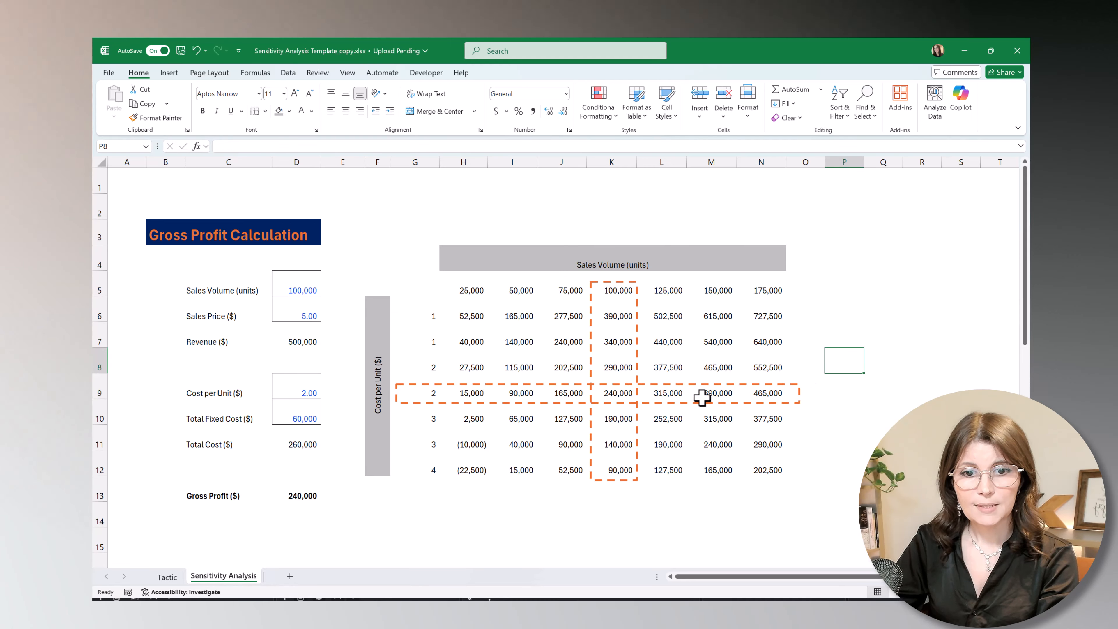
click(620, 396)
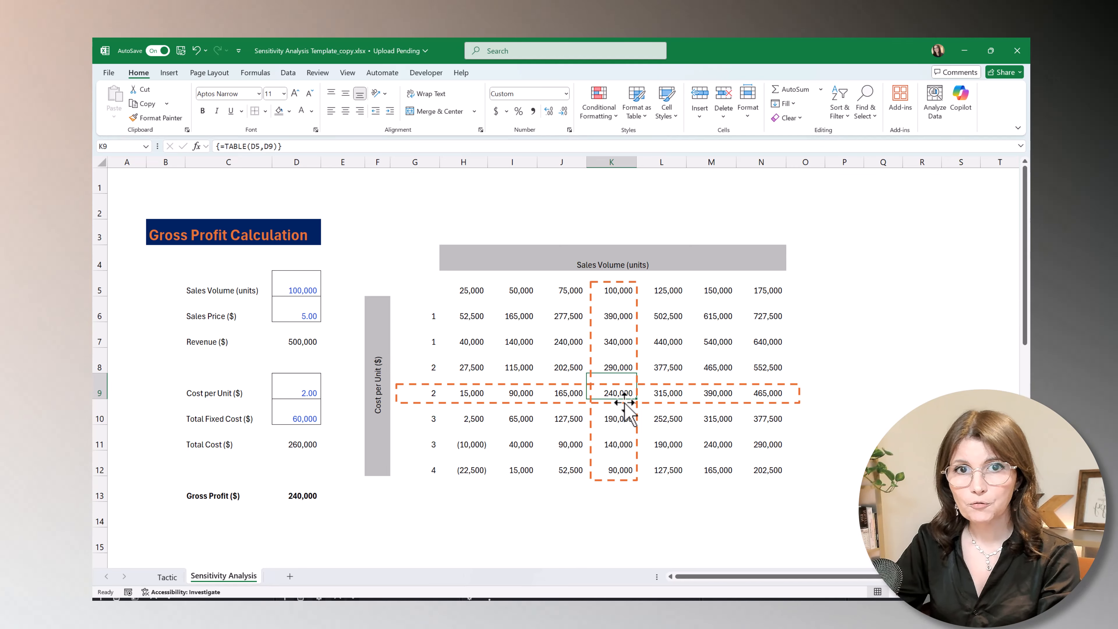
click(617, 293)
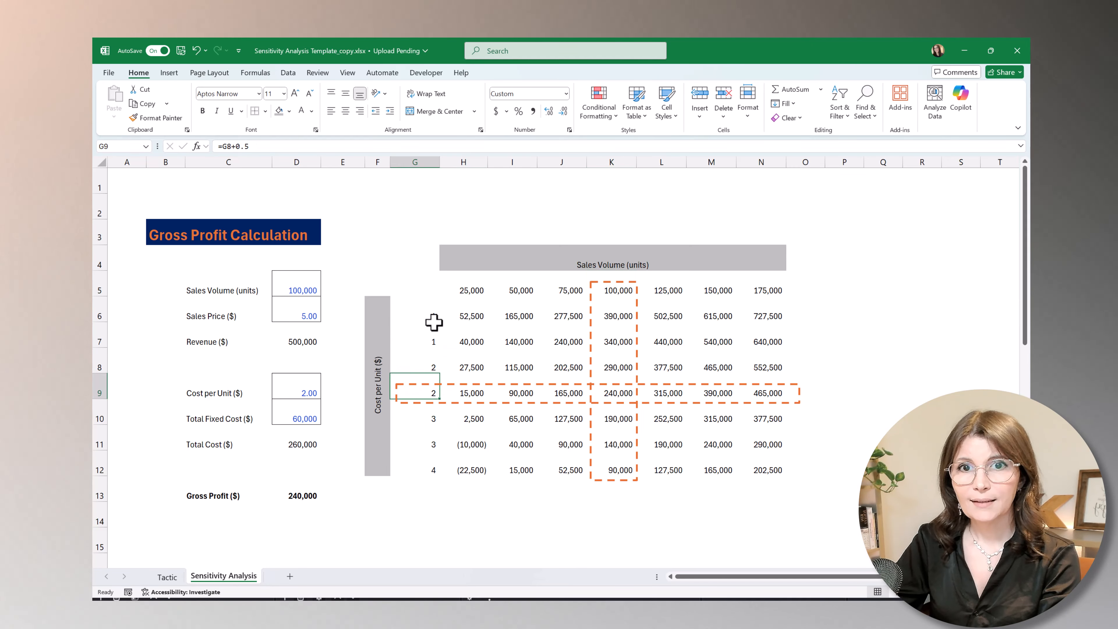
Format the cost per unit values in G6:G12 with the comma style and one decimal place.
drag(434, 322, 429, 354)
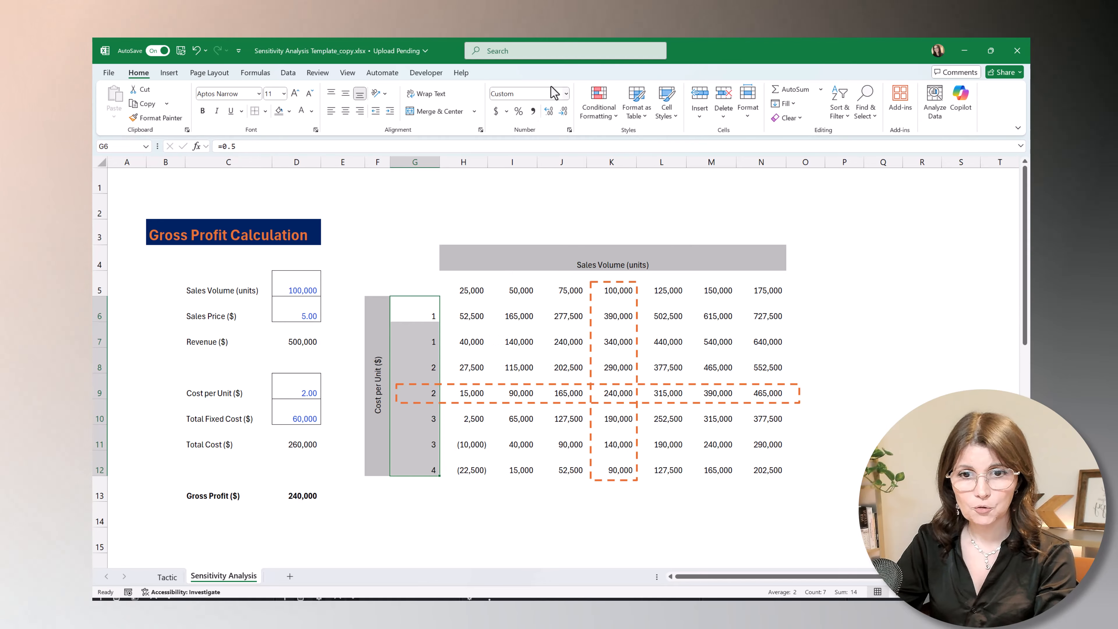
click(533, 110)
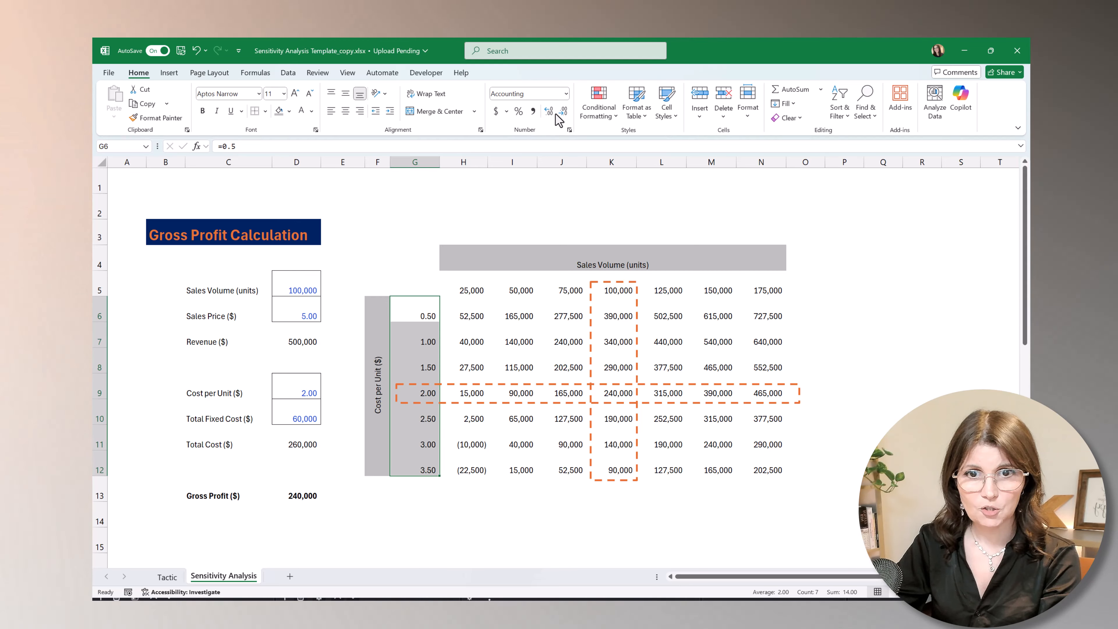
click(561, 114)
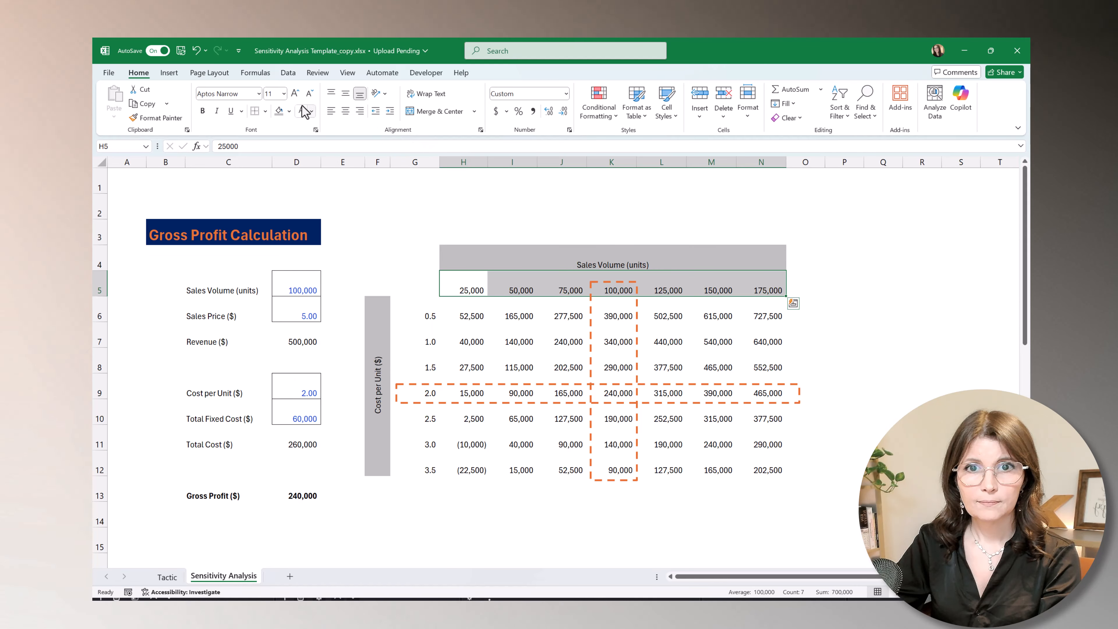
Add a bottom border under the sales volumes in H5:N5 and a right border beside the unit costs in G6:G12.
click(266, 111)
click(282, 143)
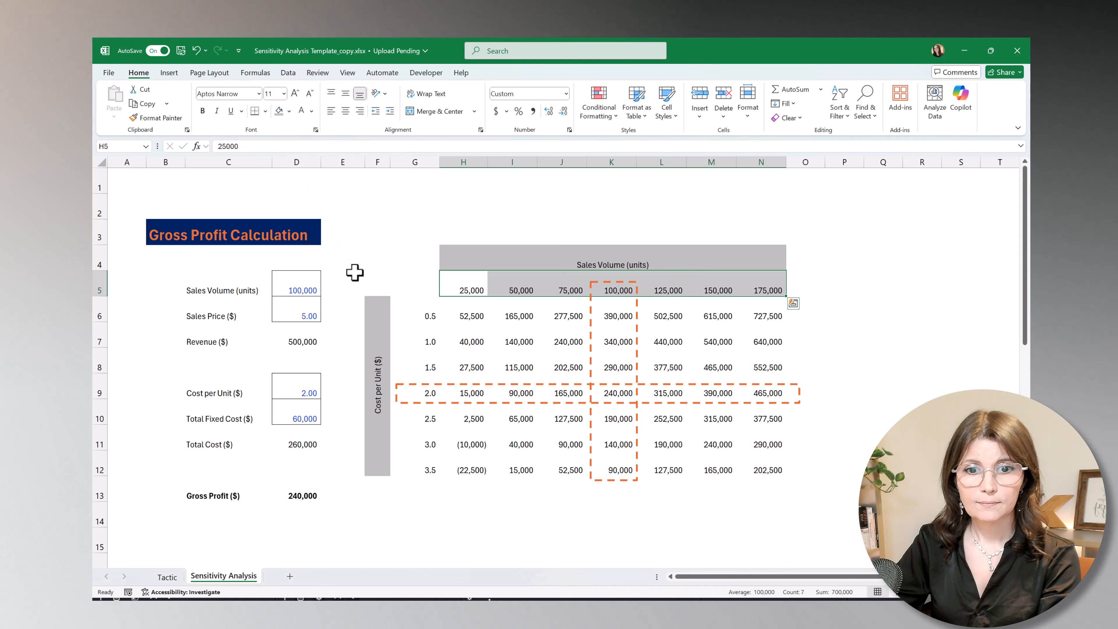
click(420, 310)
drag(421, 328, 421, 421)
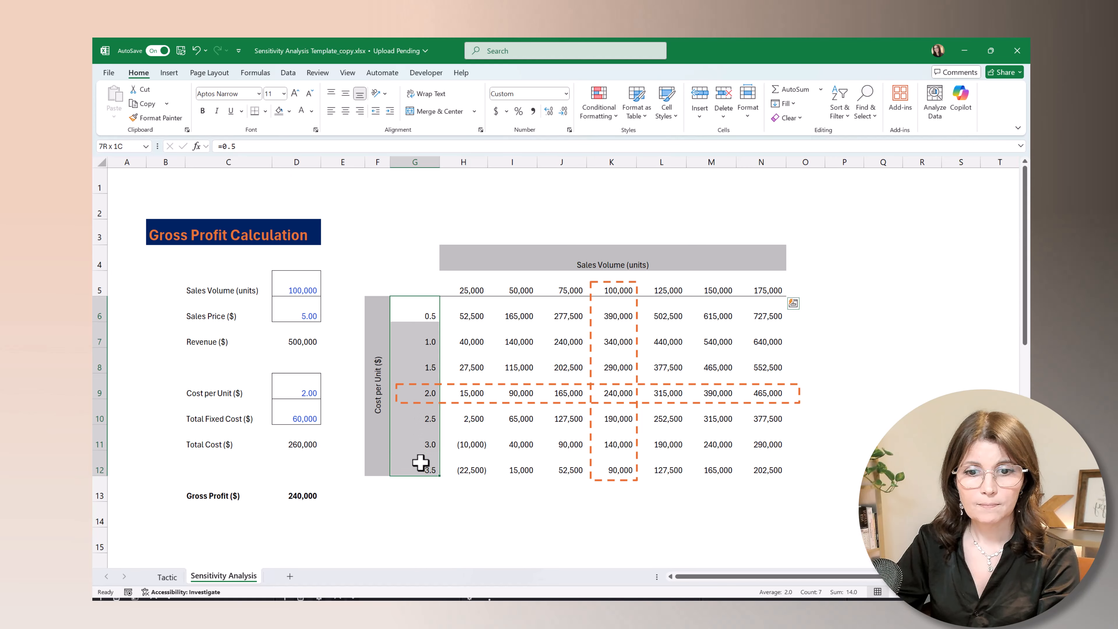
click(265, 111)
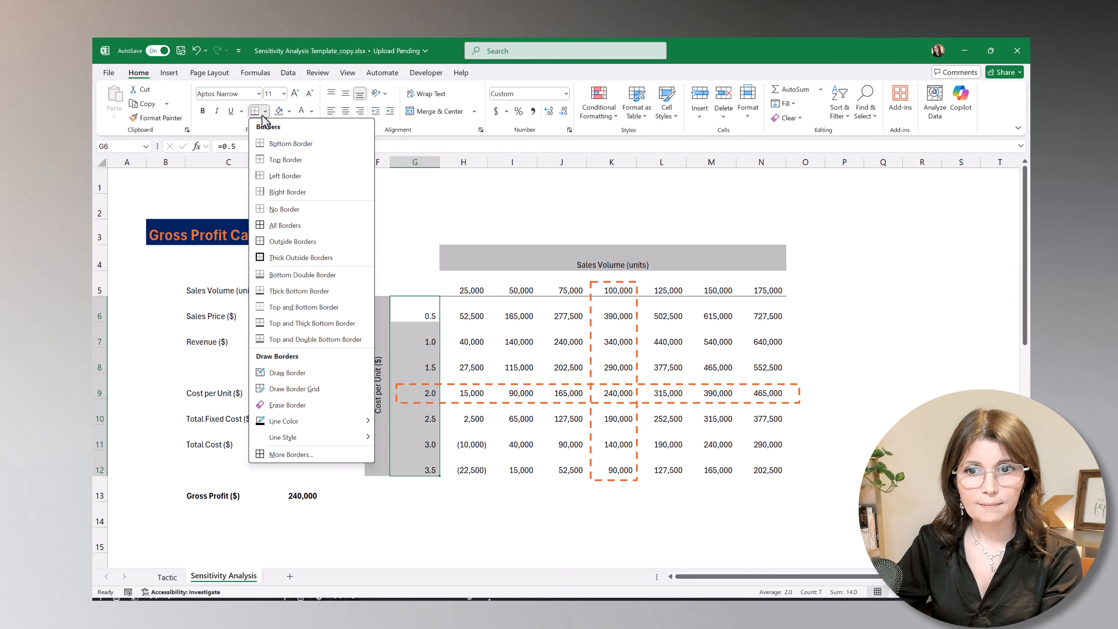
click(274, 194)
click(905, 225)
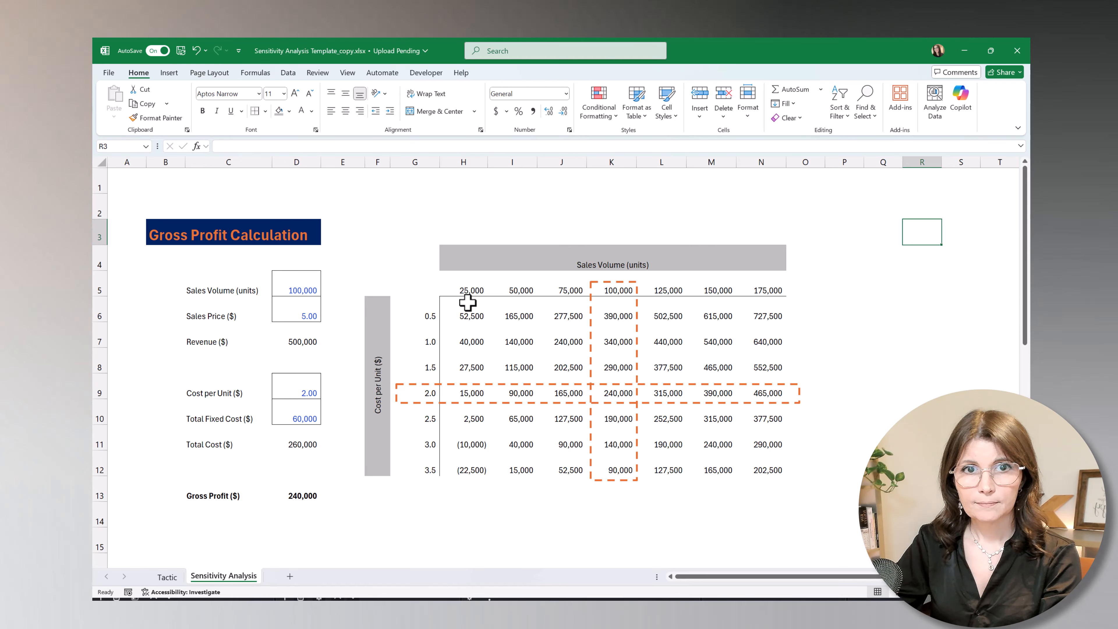
Apply the Red - Yellow - Green color scale to H6:N12 and check the cells with the highest and lowest profit.
click(468, 302)
drag(468, 302, 749, 462)
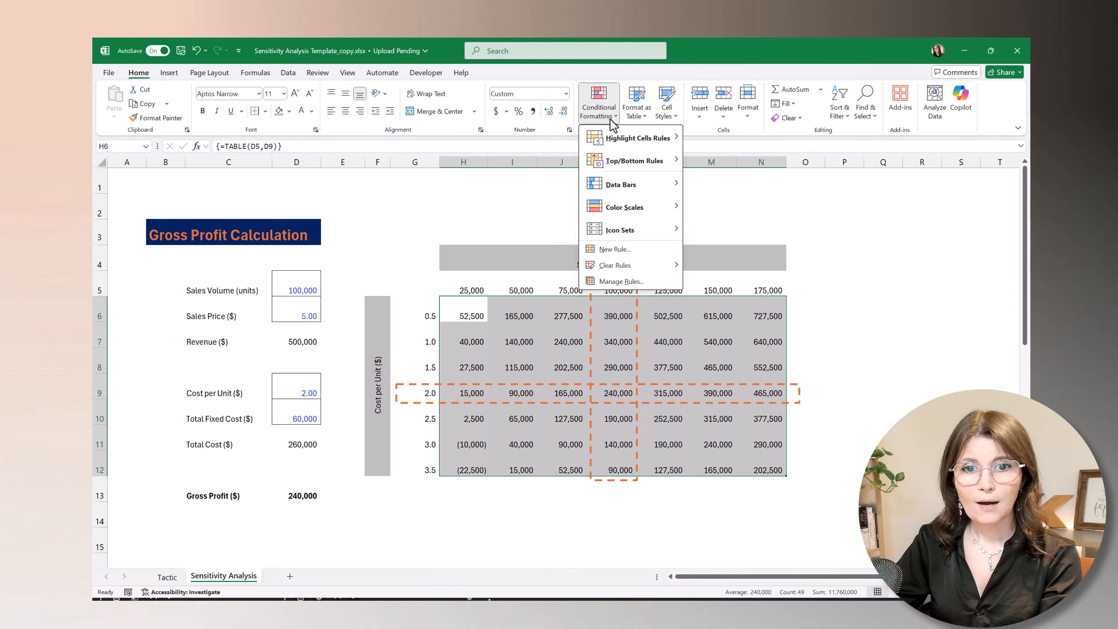
mouse_move(623, 206)
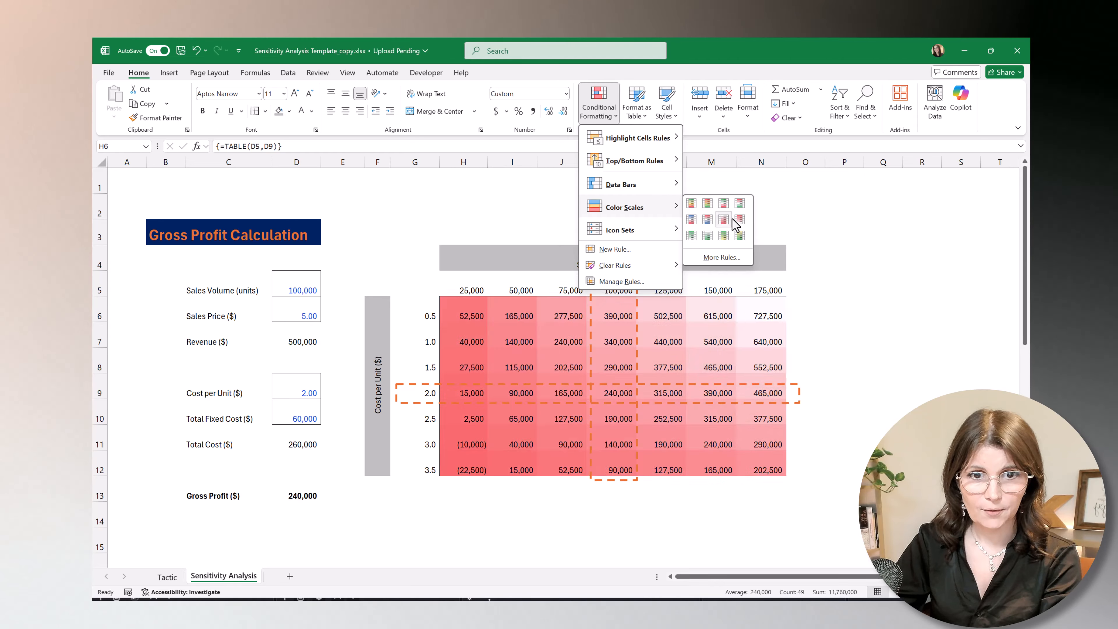
click(707, 204)
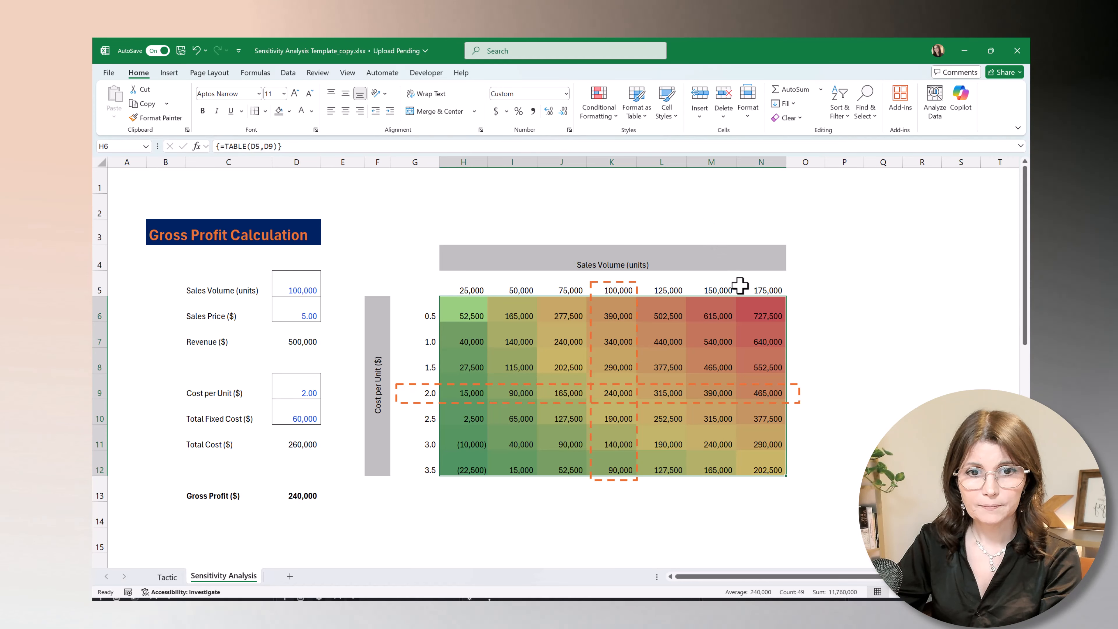
click(752, 309)
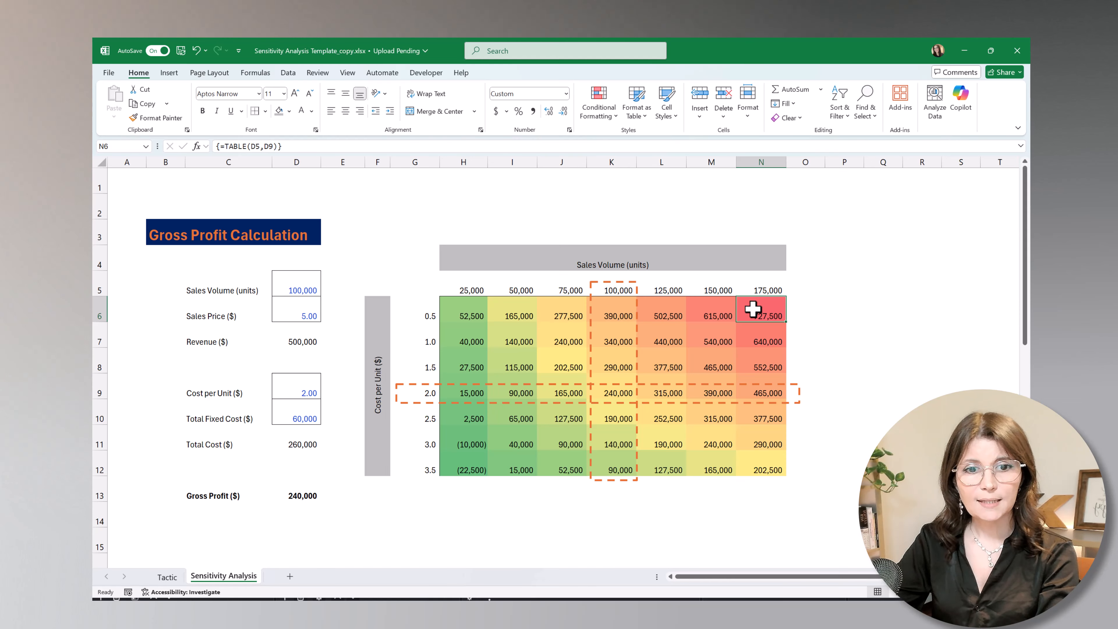
click(470, 464)
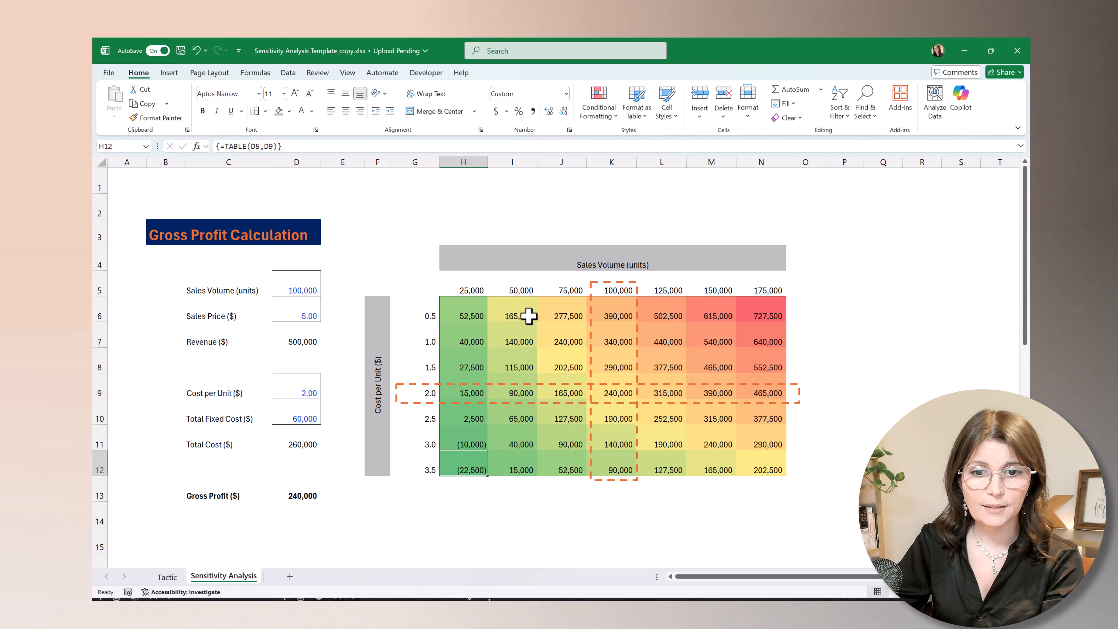
Edit the table's graded color scale rule and set the color for the lowest value to light red.
click(611, 337)
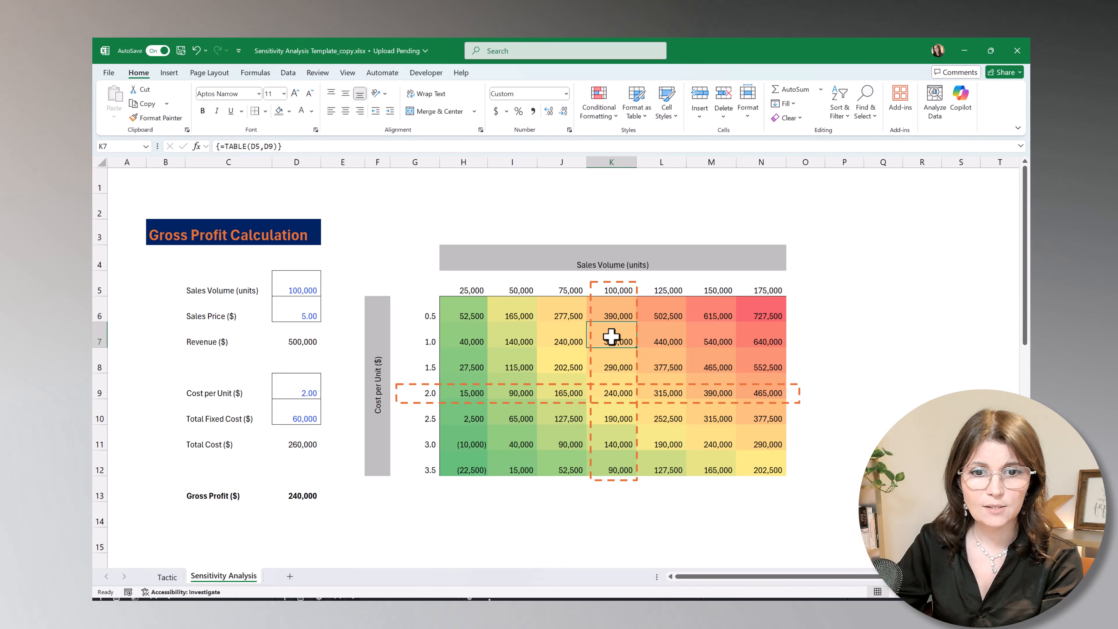
click(612, 115)
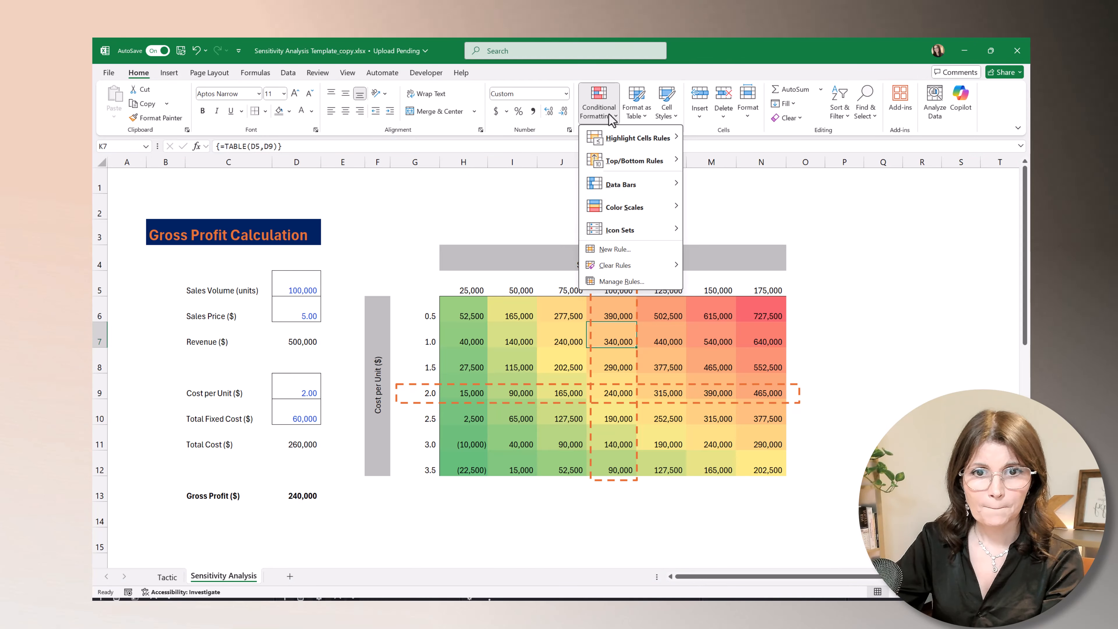
click(620, 282)
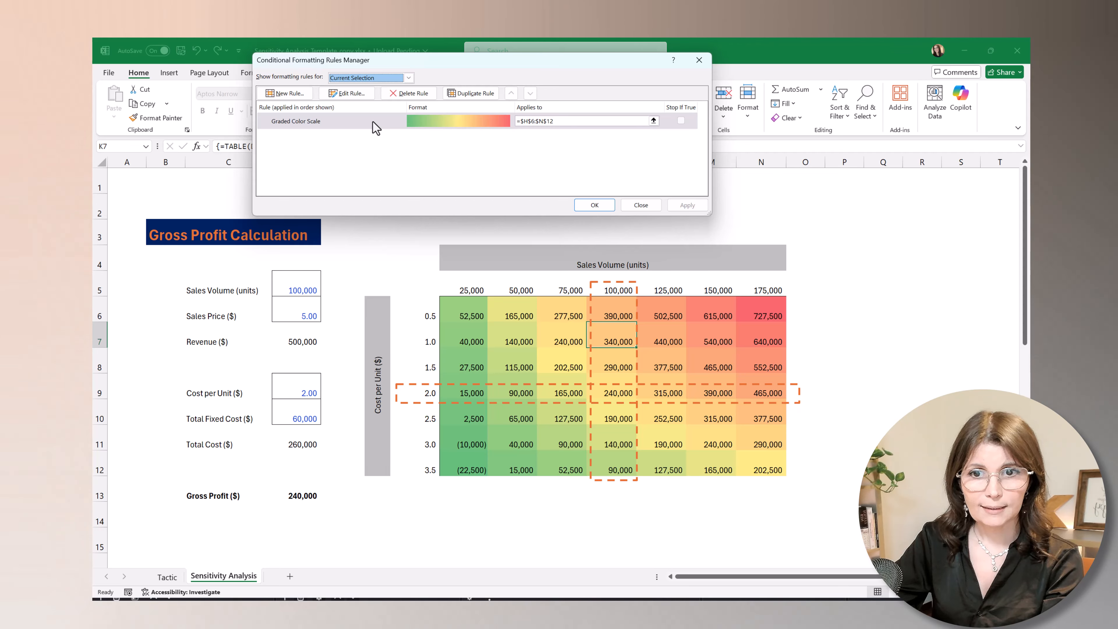
click(375, 128)
click(348, 93)
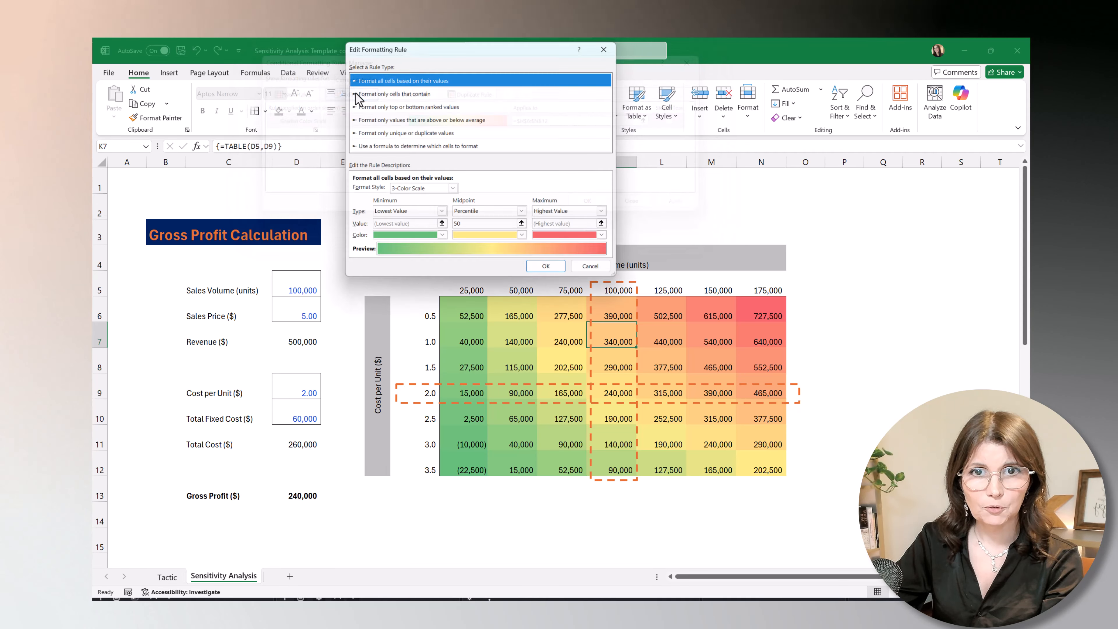
click(441, 239)
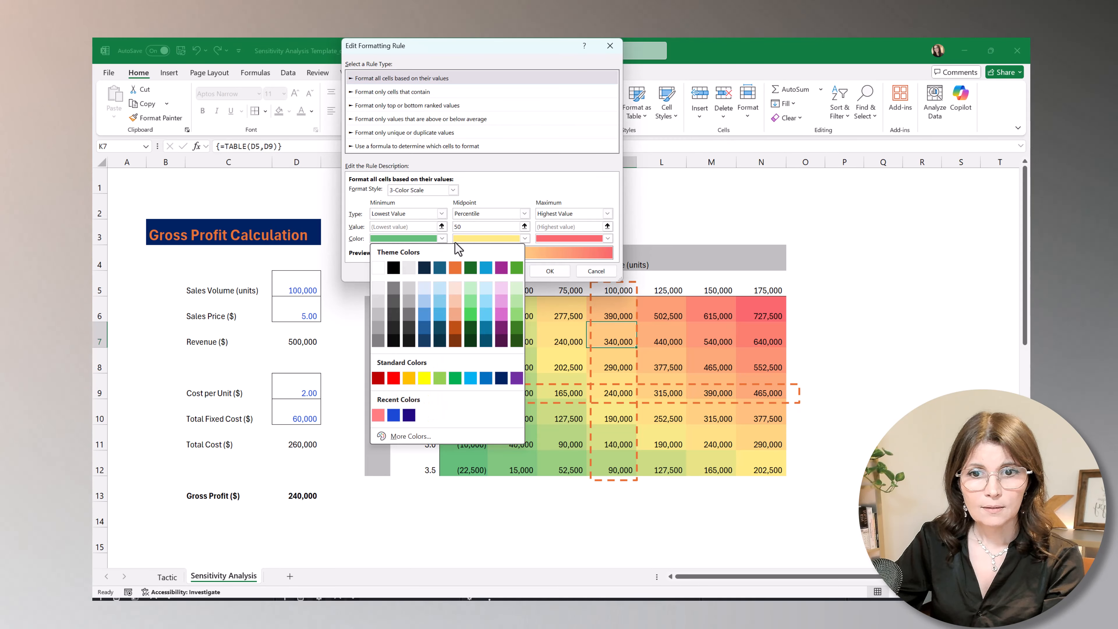
click(378, 415)
Set the color scale's highest value color to light green and apply the edited rule to the table.
click(607, 238)
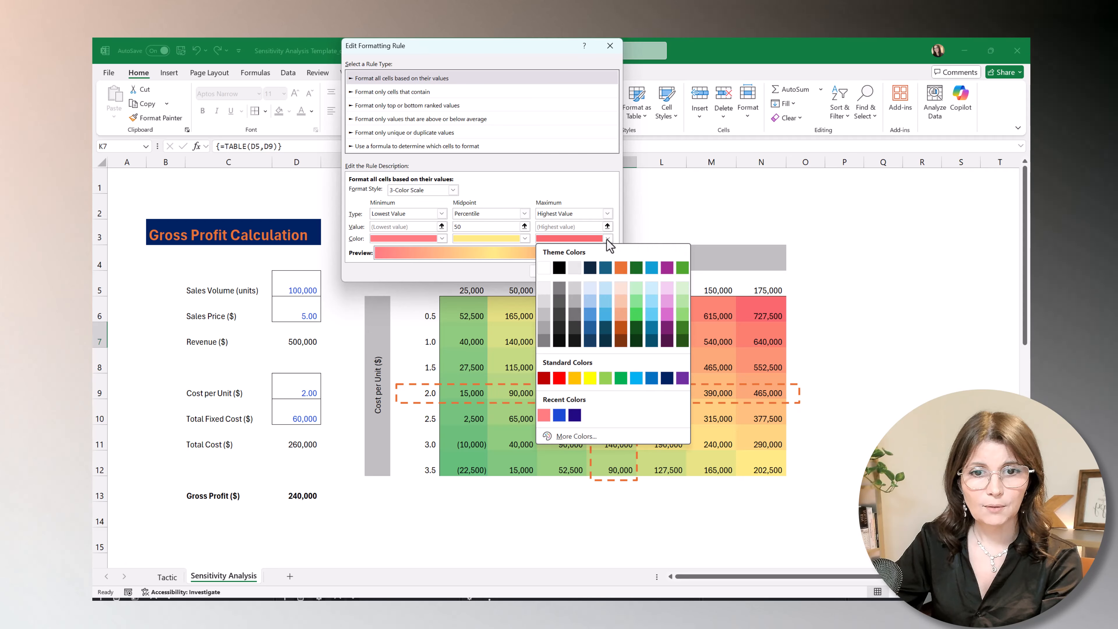
click(683, 314)
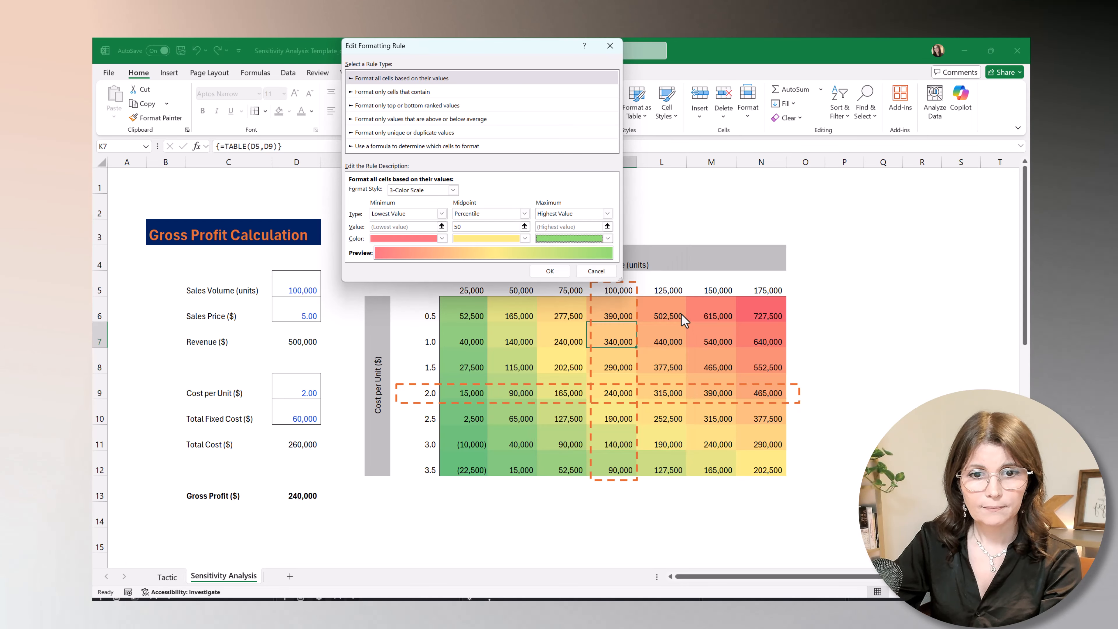
click(550, 271)
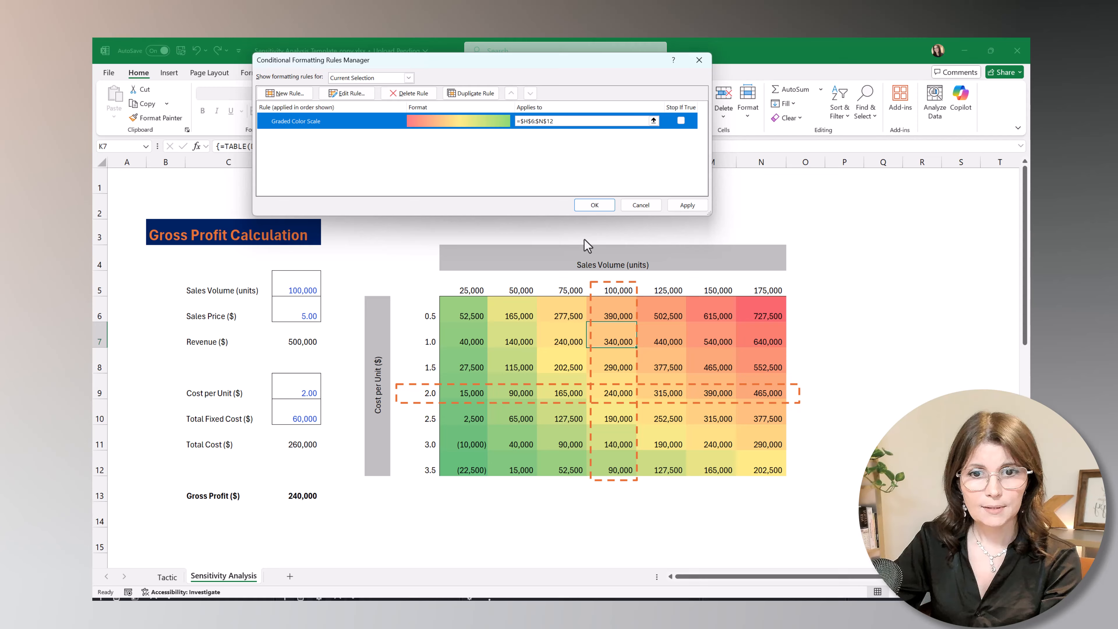
click(682, 207)
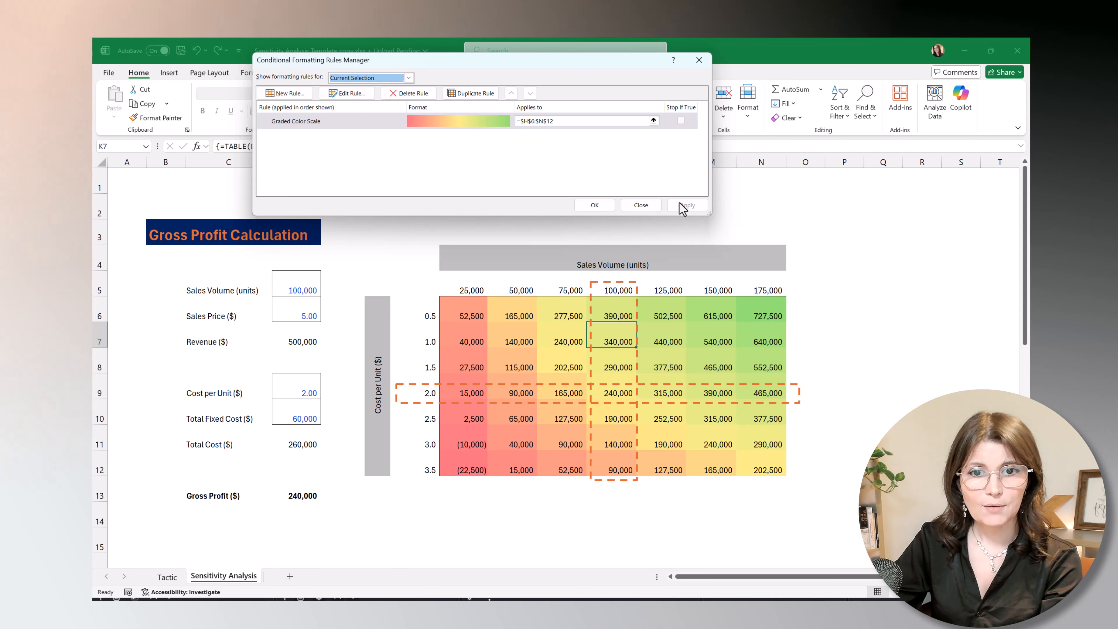
click(601, 207)
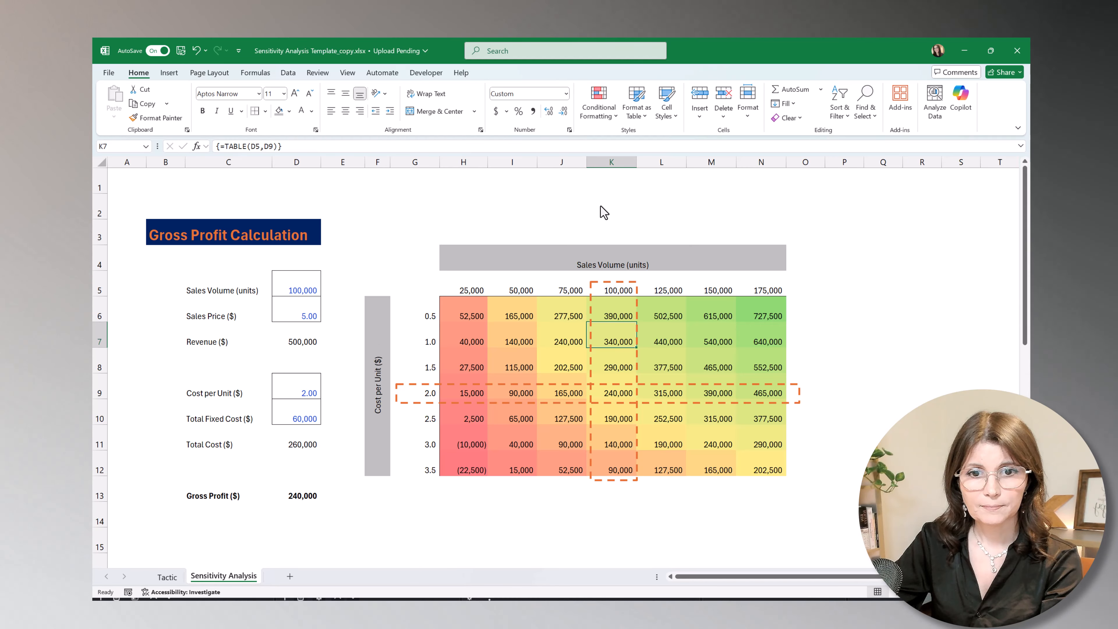
Replace the table's corner formula in G5 with gross profit divided by revenue, =D13/D7.
click(421, 294)
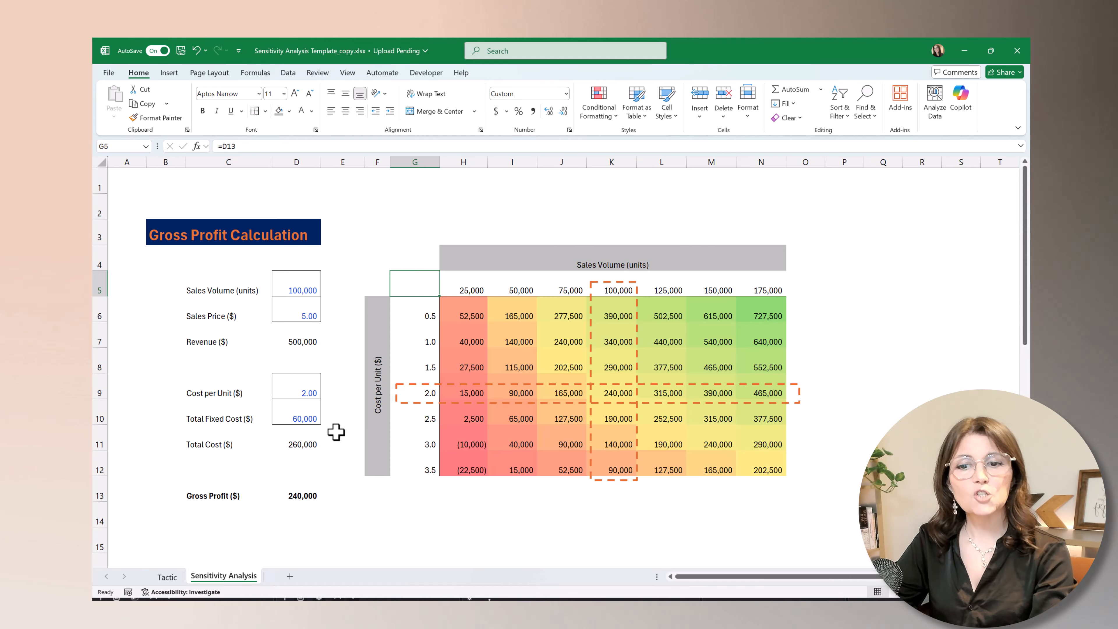
text(=)
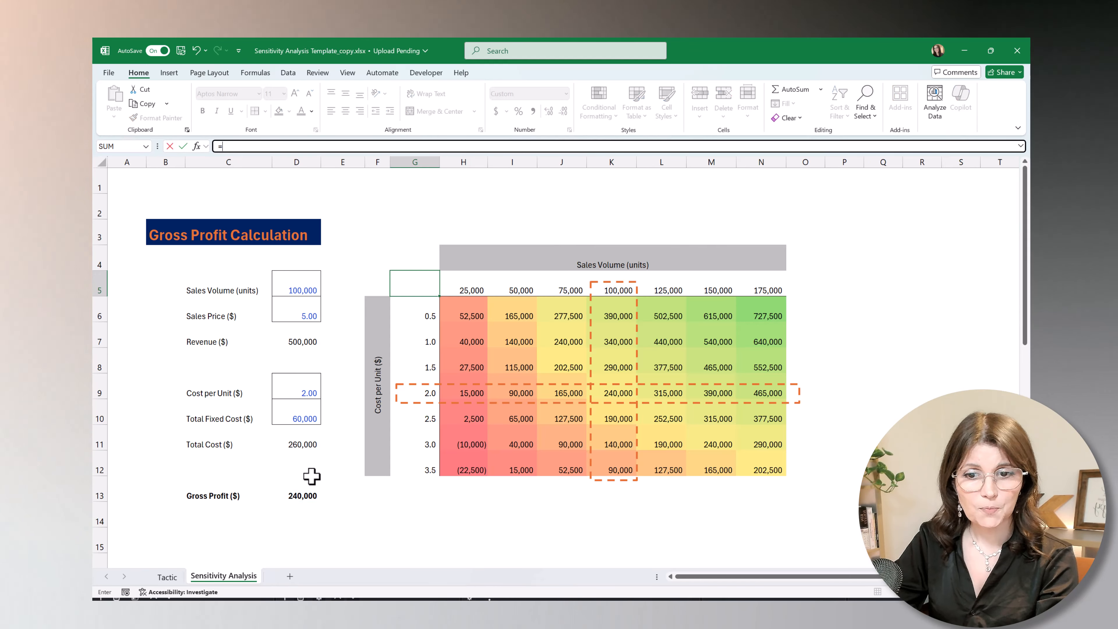
click(302, 492)
text(/)
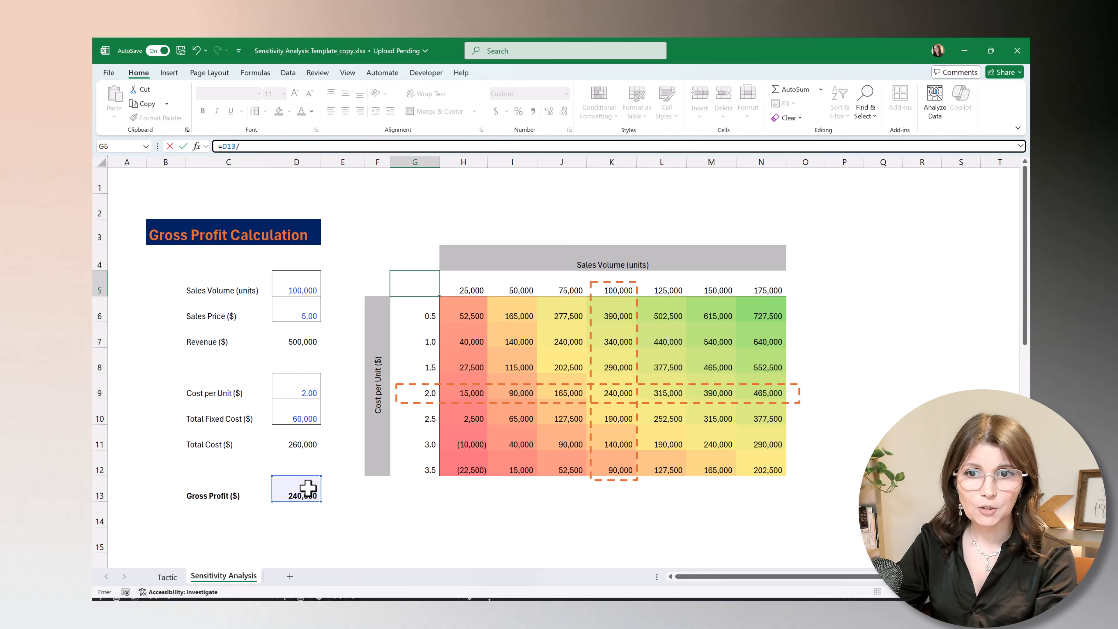
click(304, 342)
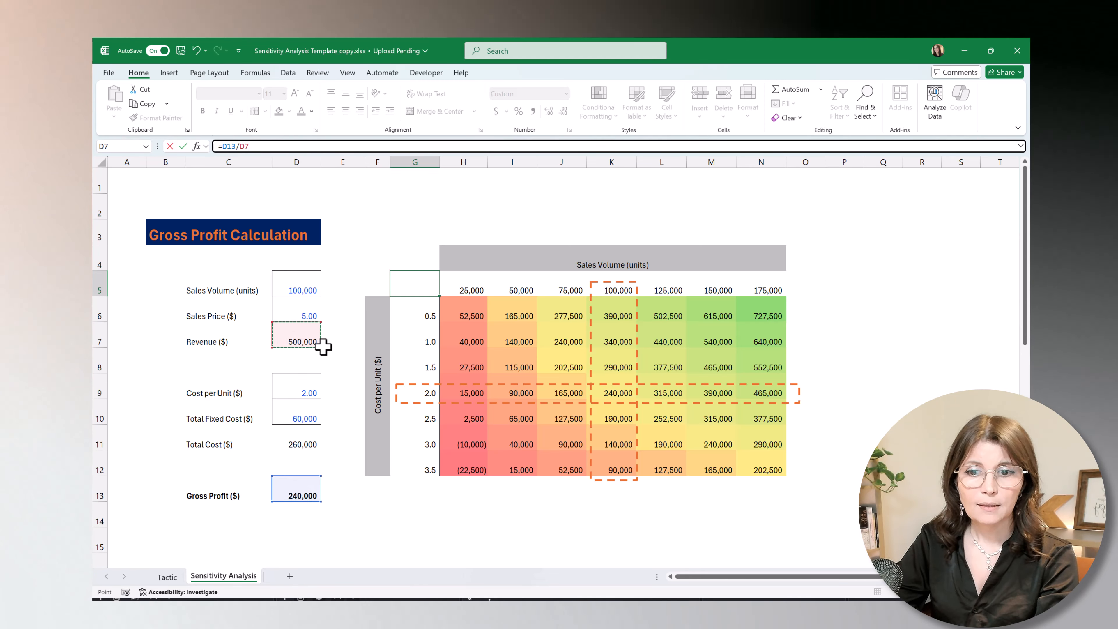
key(Return)
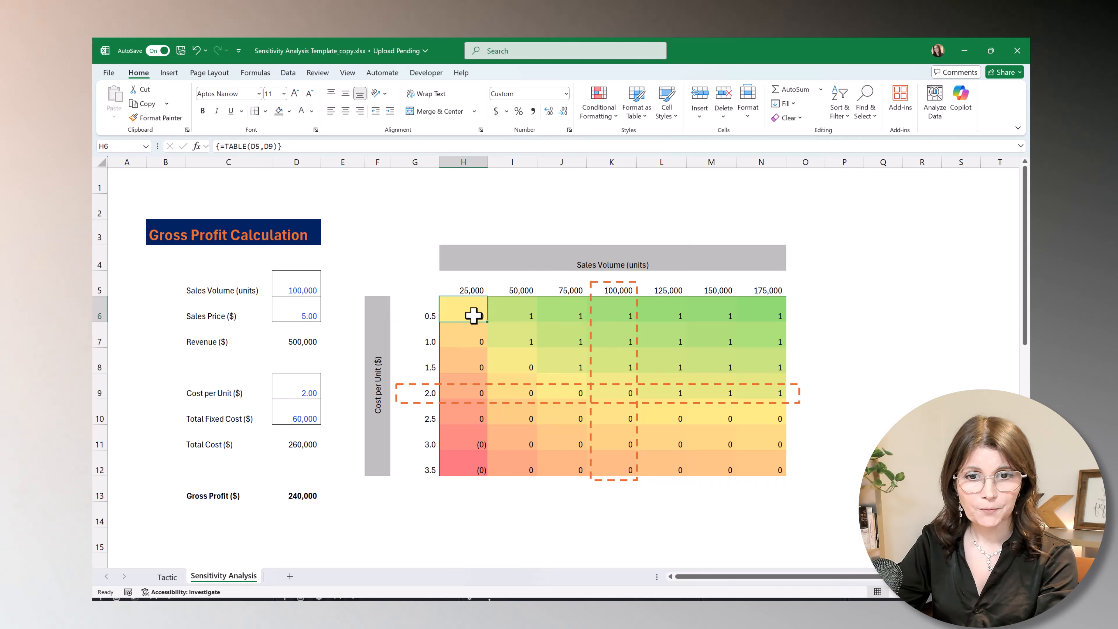
Format H6:N12 as percentages and move the dashed horizontal highlight rectangle slightly up around row 9.
drag(473, 316, 742, 438)
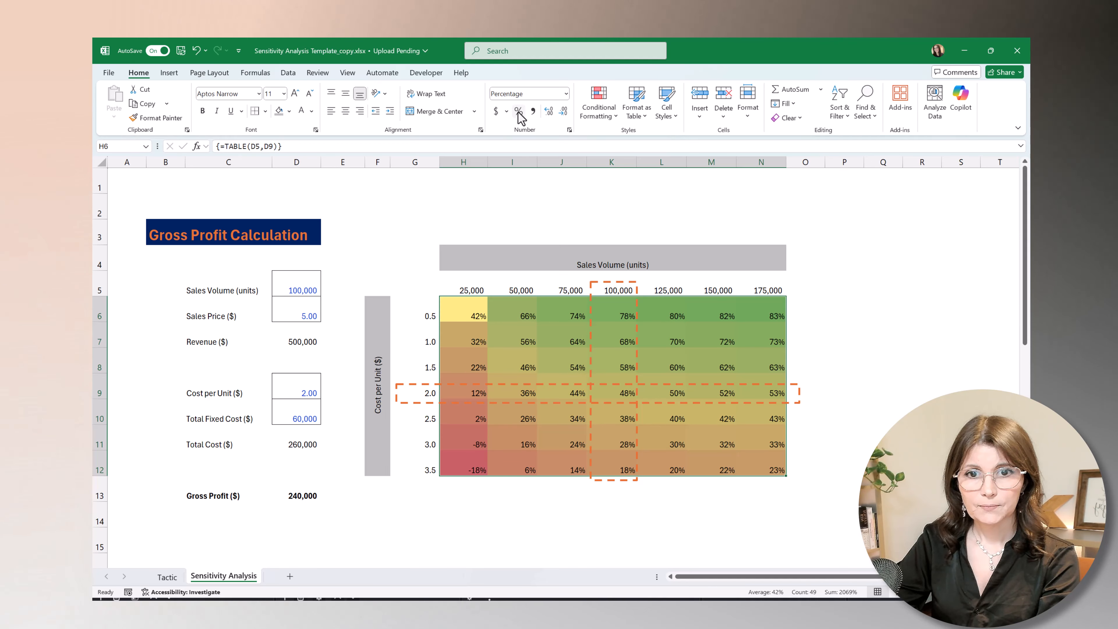
click(619, 395)
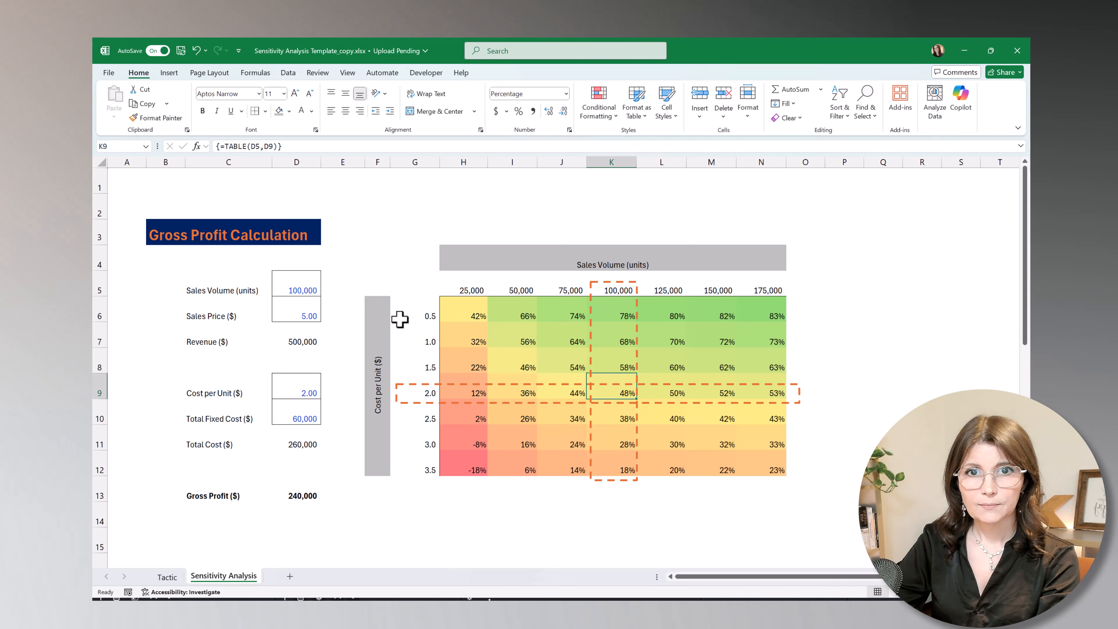
drag(414, 386, 414, 381)
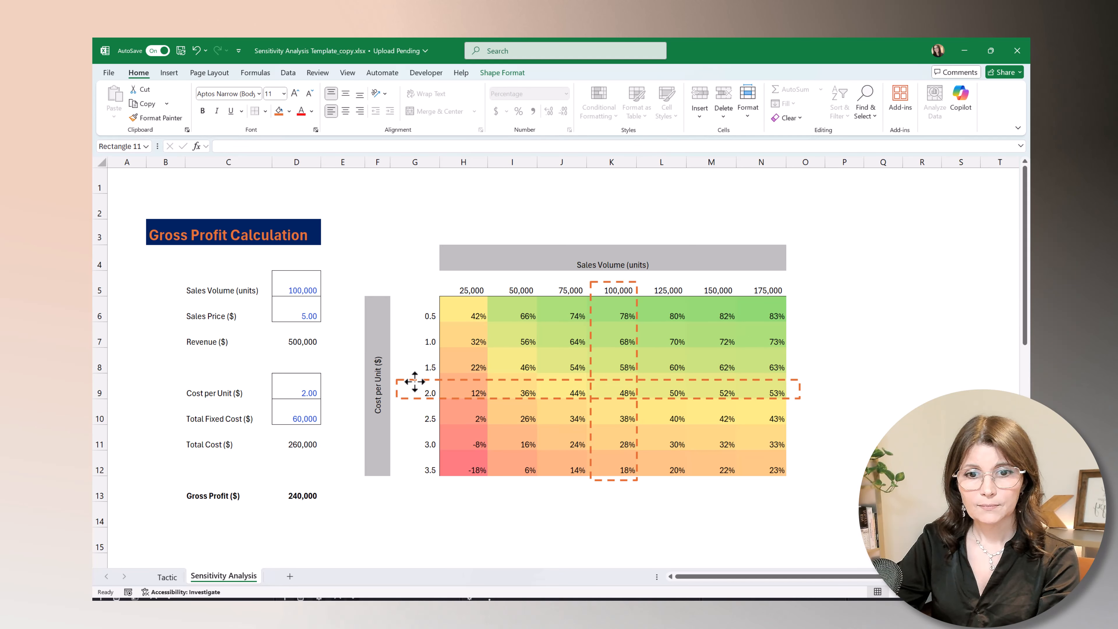
click(620, 388)
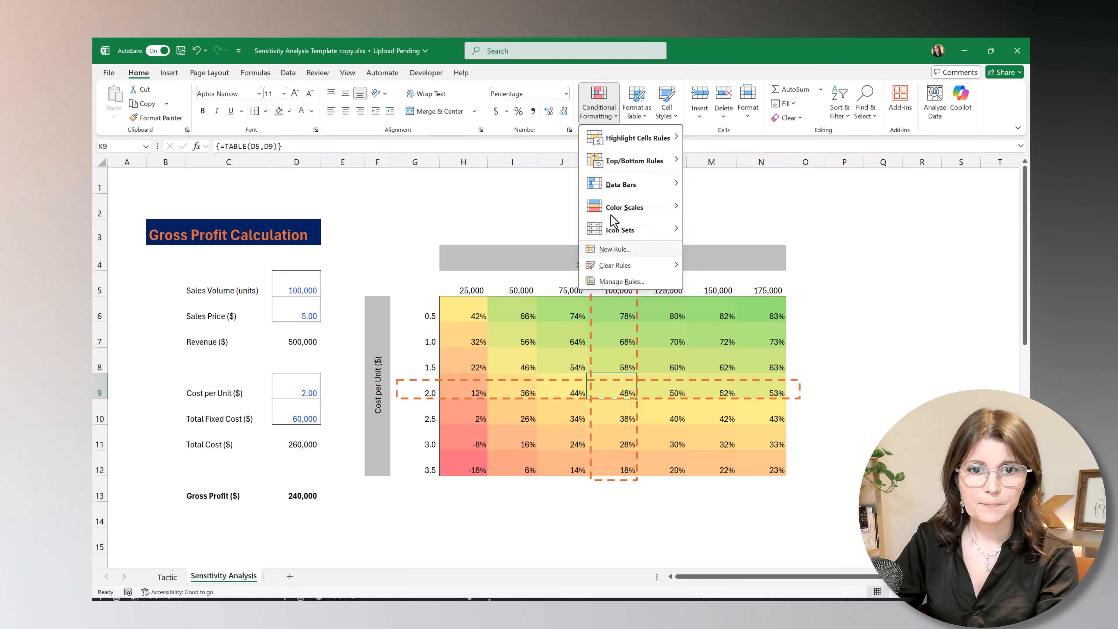
Edit the table's graded color scale rule so its midpoint is the formula =$D$13/$D$7, keeping the yellow color, and apply the rule.
click(616, 281)
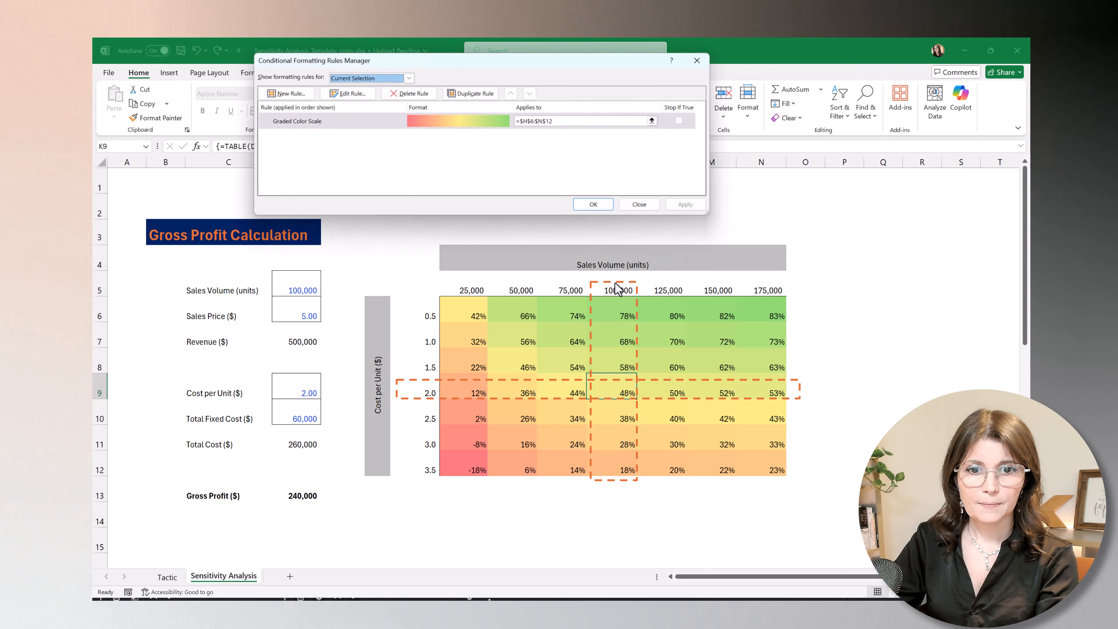
click(374, 121)
click(348, 93)
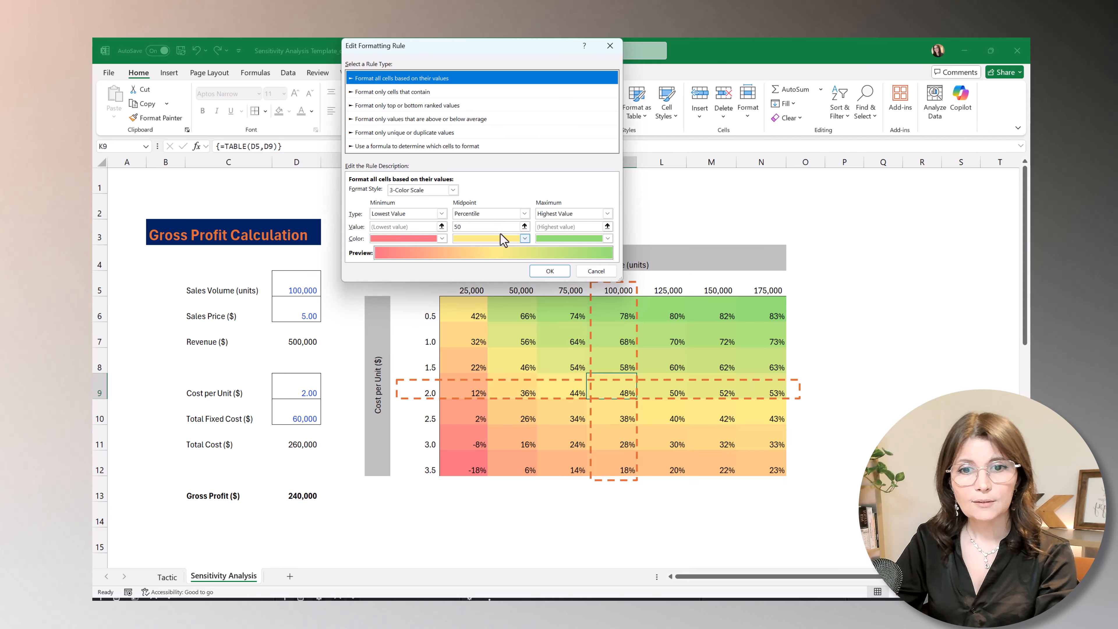
click(493, 214)
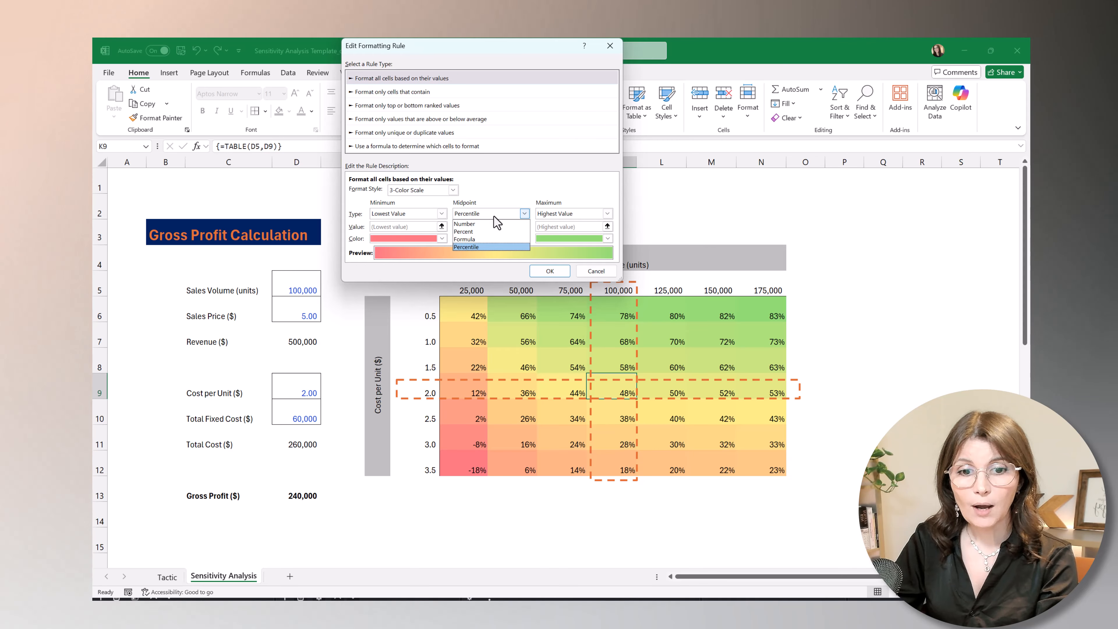
click(491, 239)
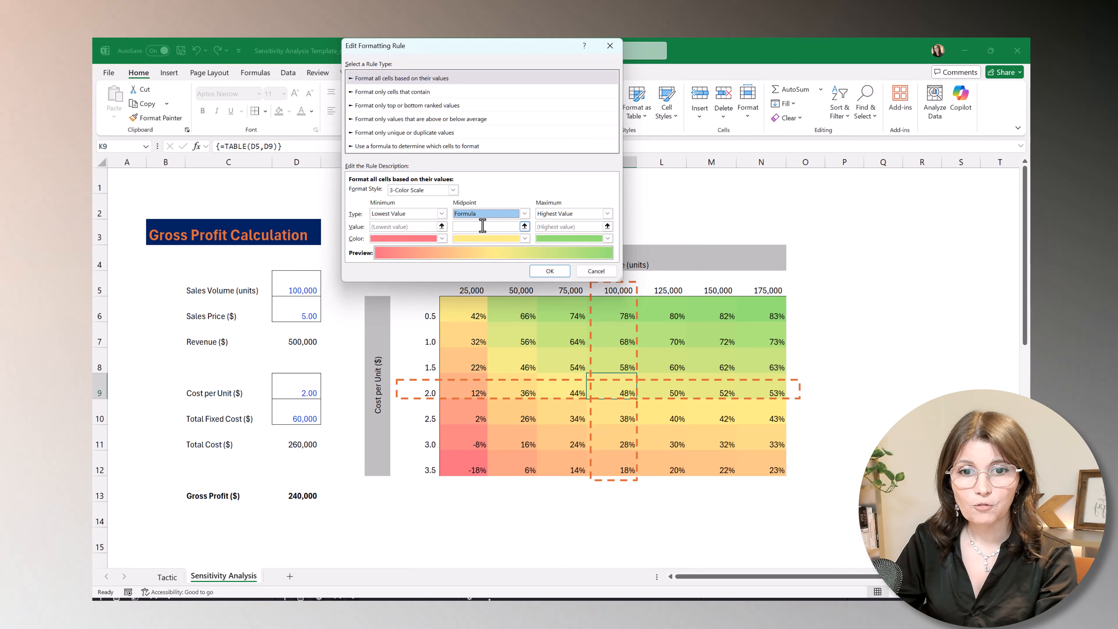
click(483, 225)
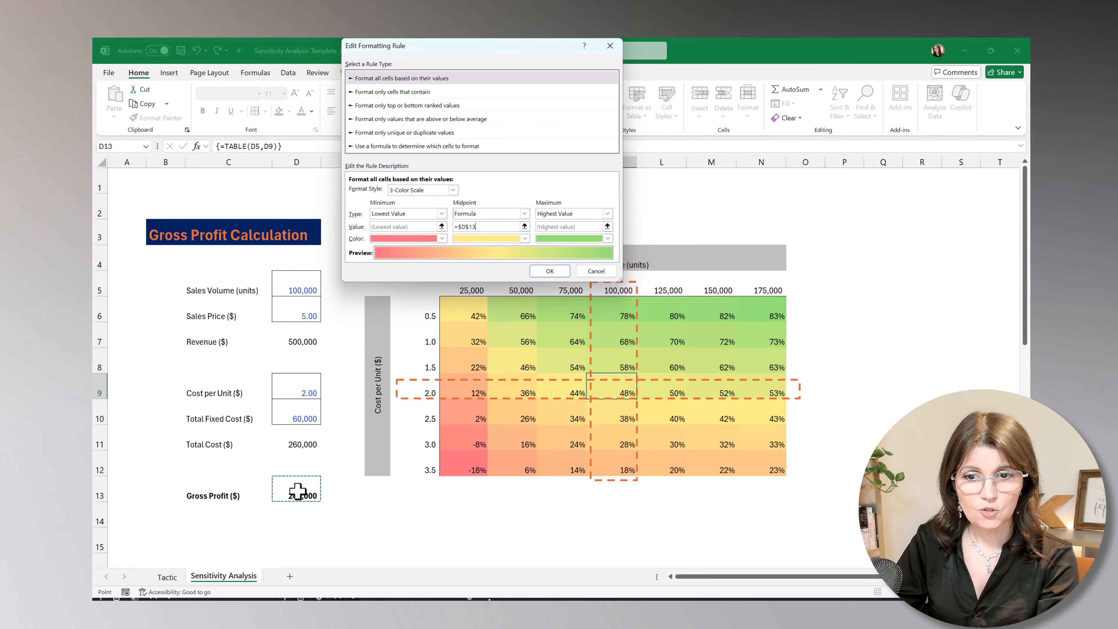
click(293, 343)
click(545, 271)
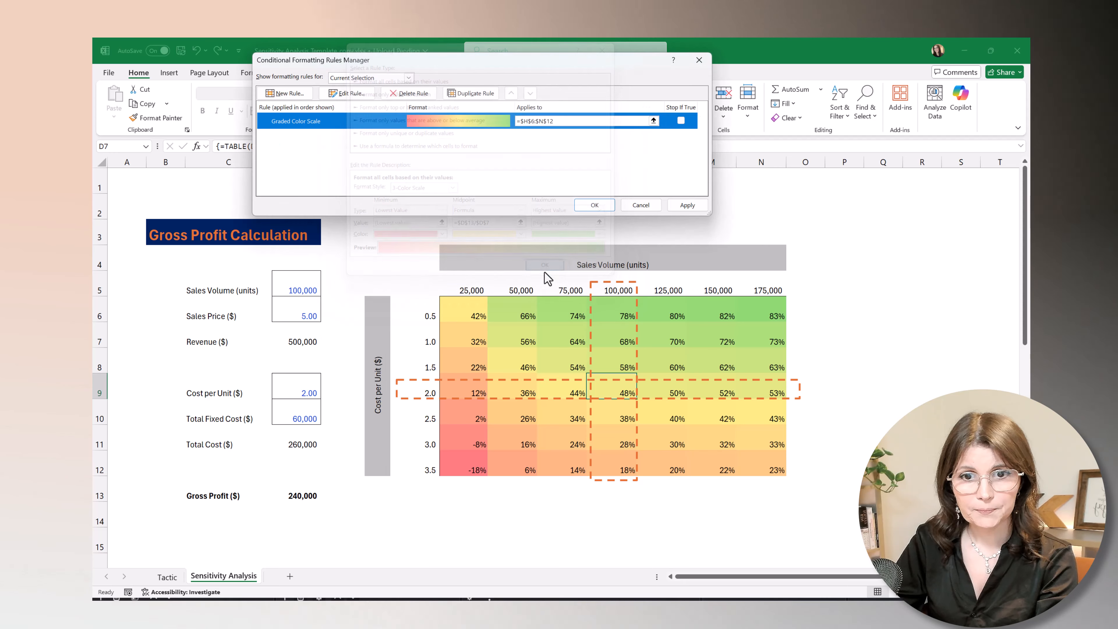
click(685, 206)
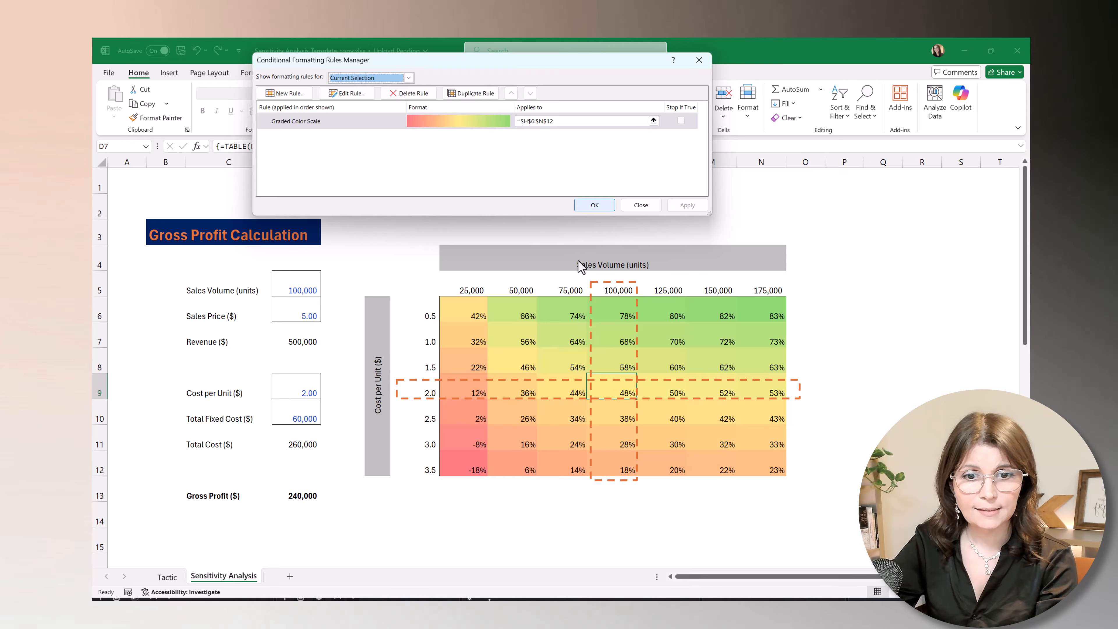
click(590, 205)
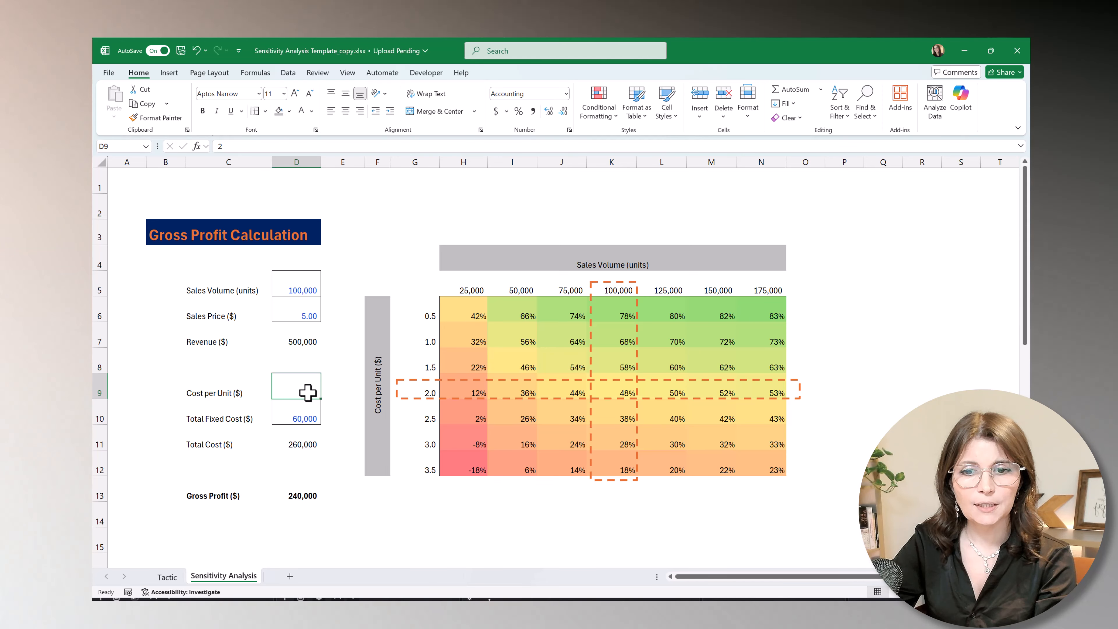
Set the cost per unit in D9 to 3 and move the dashed horizontal highlight rectangle down to the table's 3.0 row.
text(3)
key(Return)
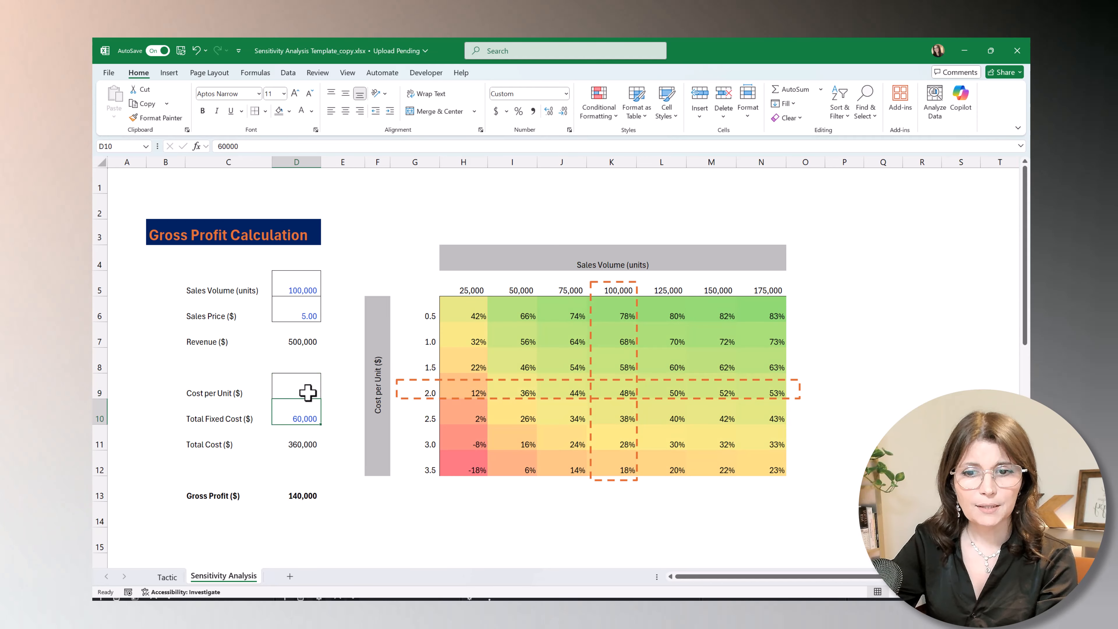
drag(416, 399, 416, 450)
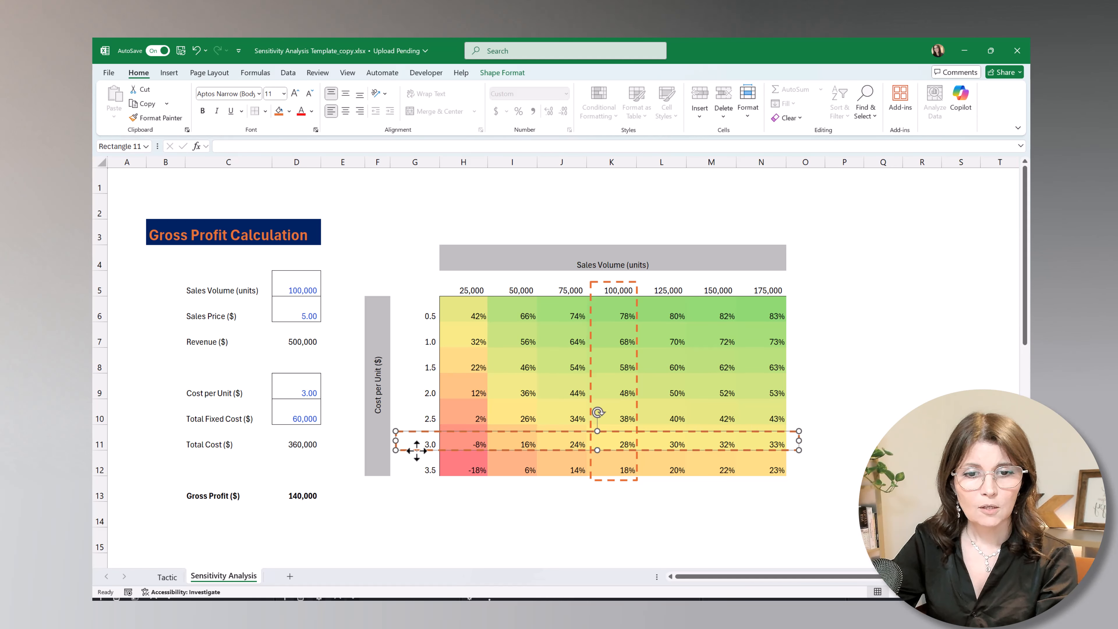